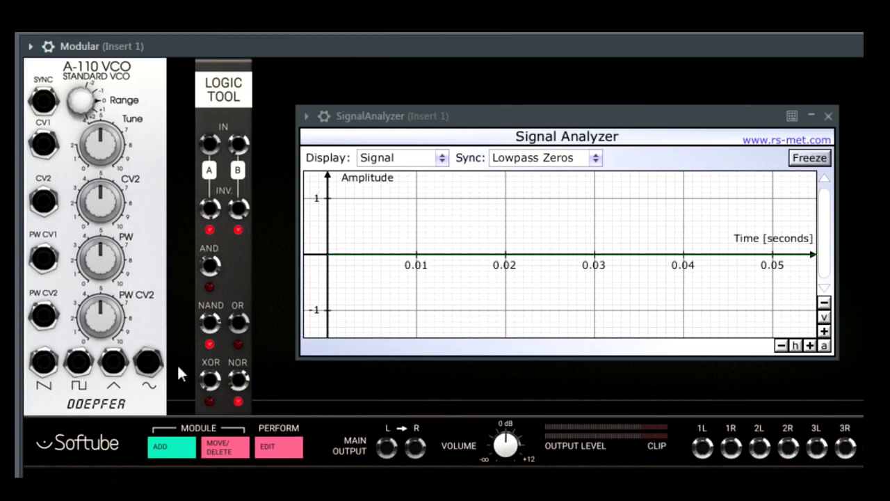
Patch the VCO sine into Logic Tool IN A, OR to main output right, and triangle to main output left.
left_click_drag(150, 363, 387, 452)
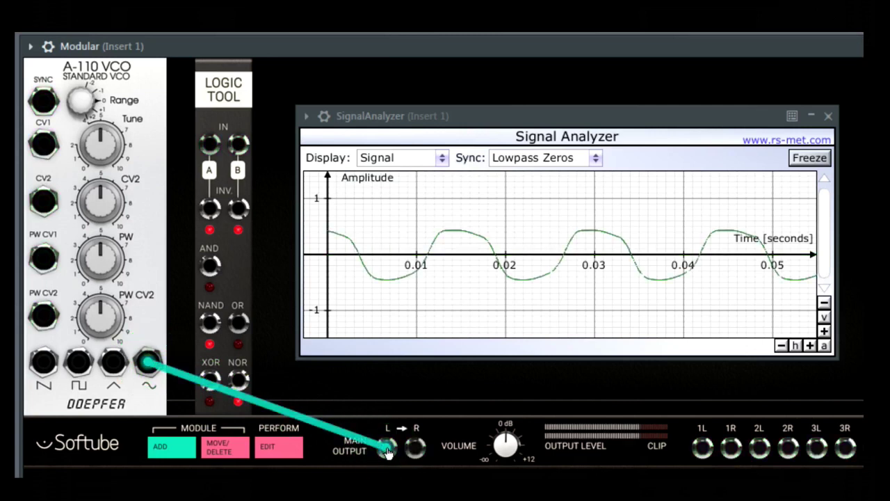
left_click_drag(151, 363, 213, 150)
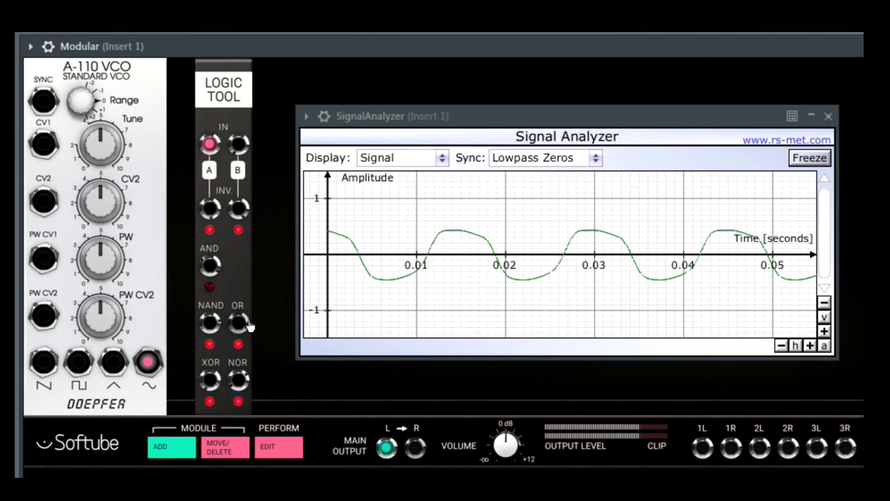
mouse_move(238, 322)
left_mouse_down()
mouse_move(405, 425)
mouse_move(416, 451)
left_mouse_up()
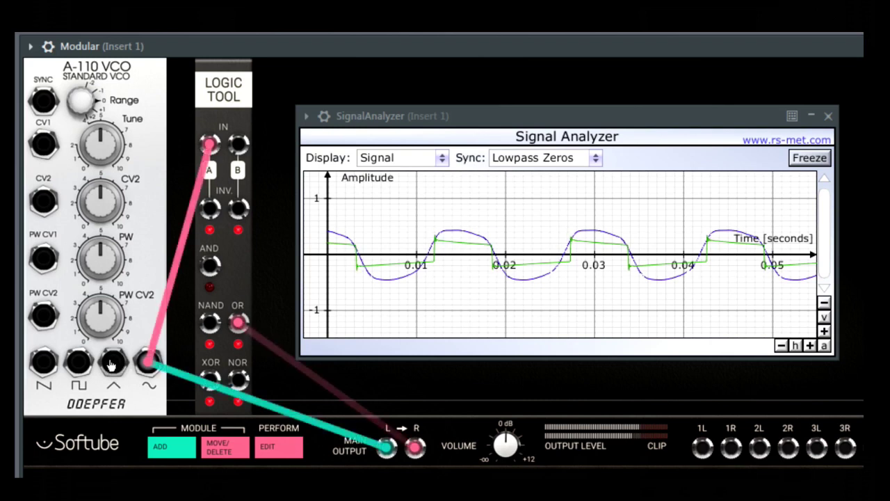
left_click_drag(111, 365, 386, 448)
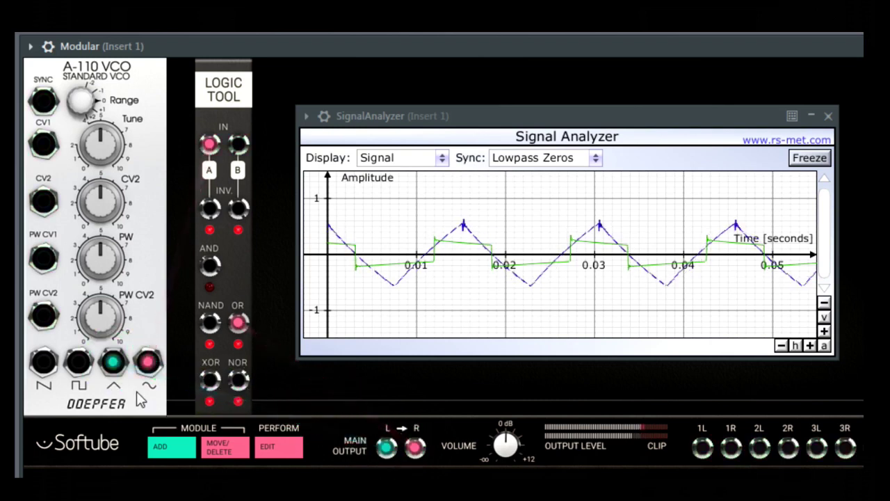
Feed the VCO triangle, then square, then saw into Logic Tool input A, with saw also to main left.
left_click_drag(111, 362, 215, 151)
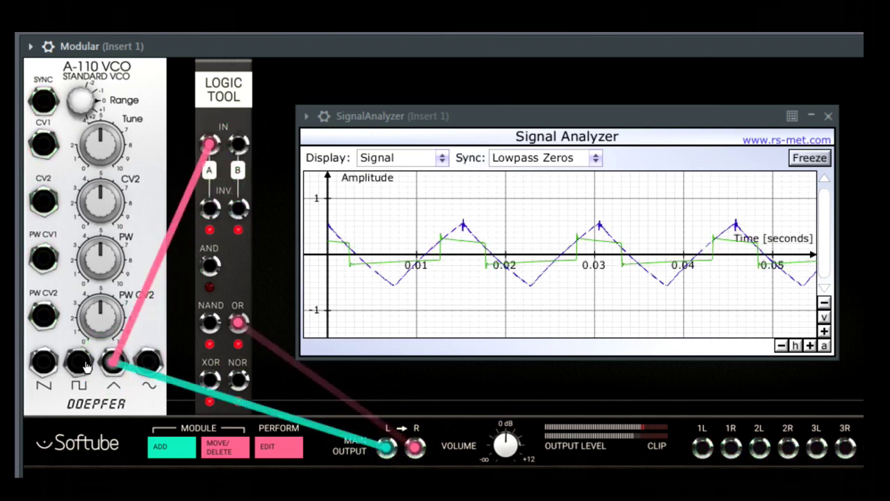
left_click_drag(125, 373, 215, 150)
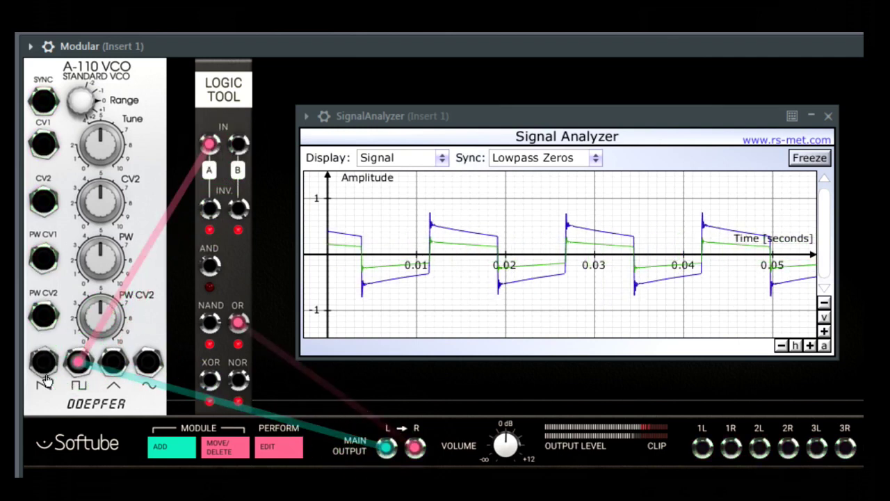
left_click_drag(40, 368, 387, 446)
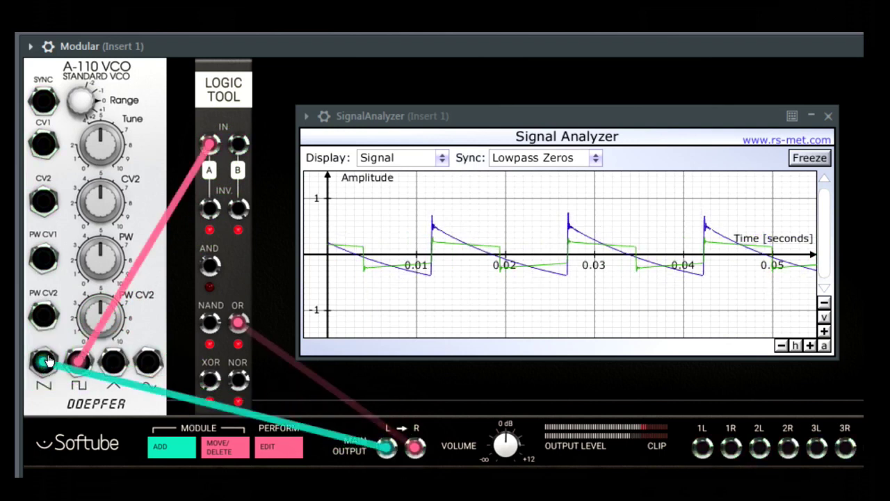
left_click_drag(42, 361, 211, 146)
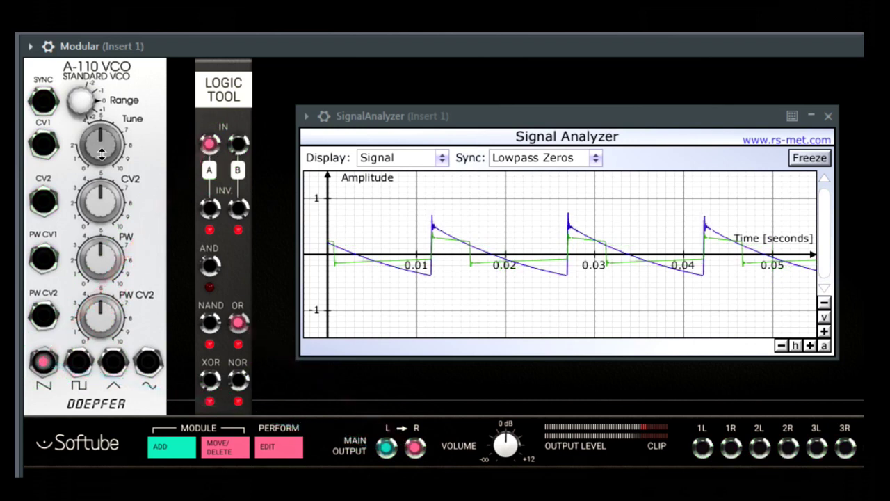
Raise and lower the VCO pitch, then patch the sine to main left and Logic Tool input A.
left_click_drag(101, 153, 118, 98)
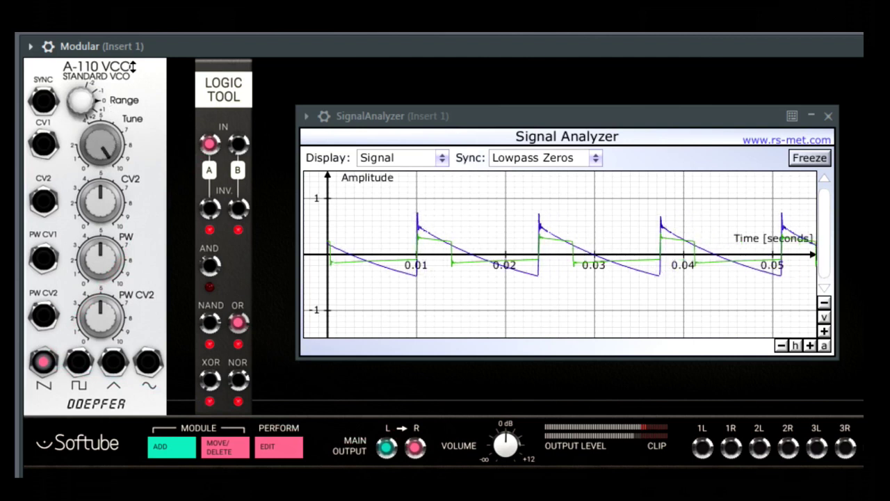
left_click_drag(104, 149, 110, 118)
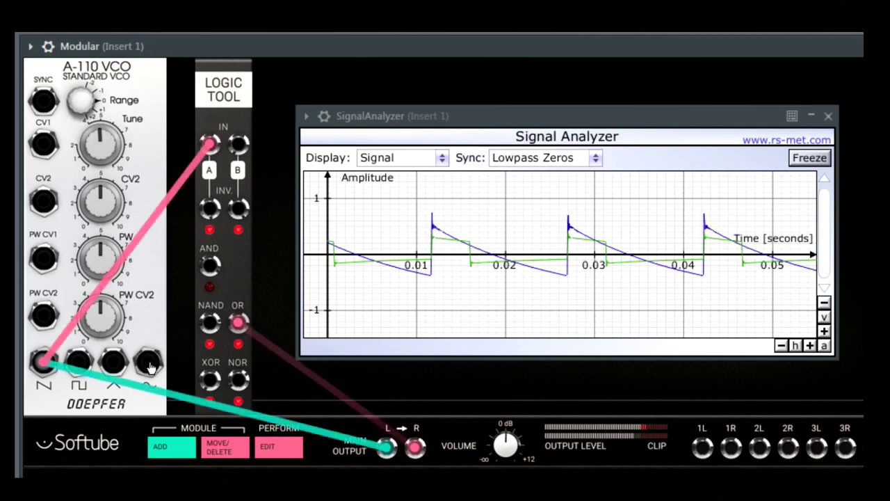
left_click_drag(148, 360, 387, 447)
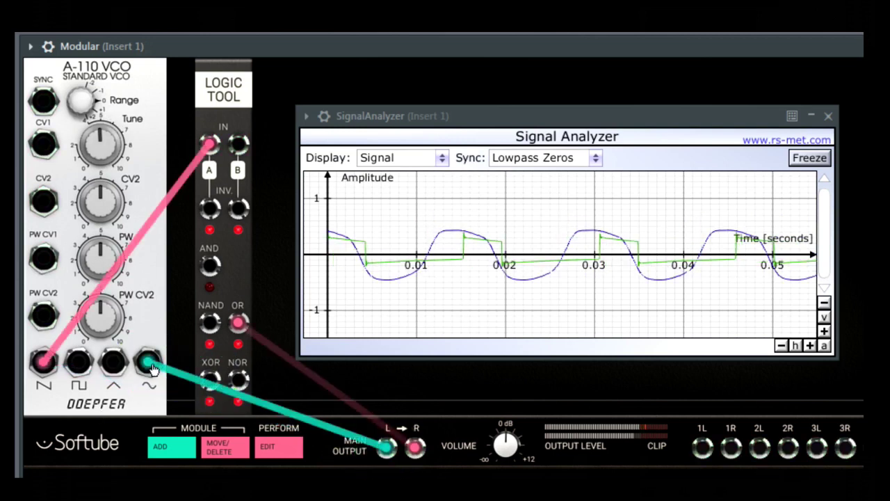
mouse_move(148, 360)
left_mouse_down()
mouse_move(216, 221)
mouse_move(210, 140)
left_mouse_up()
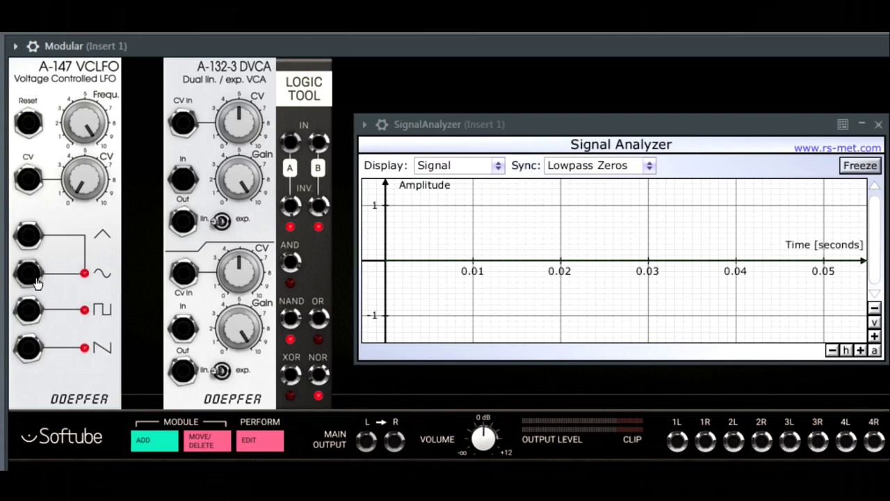
Send the LFO sine through the lower VCA to main output left and into Logic Tool IN A.
left_click_drag(28, 274, 183, 327)
left_click_drag(182, 381, 370, 445)
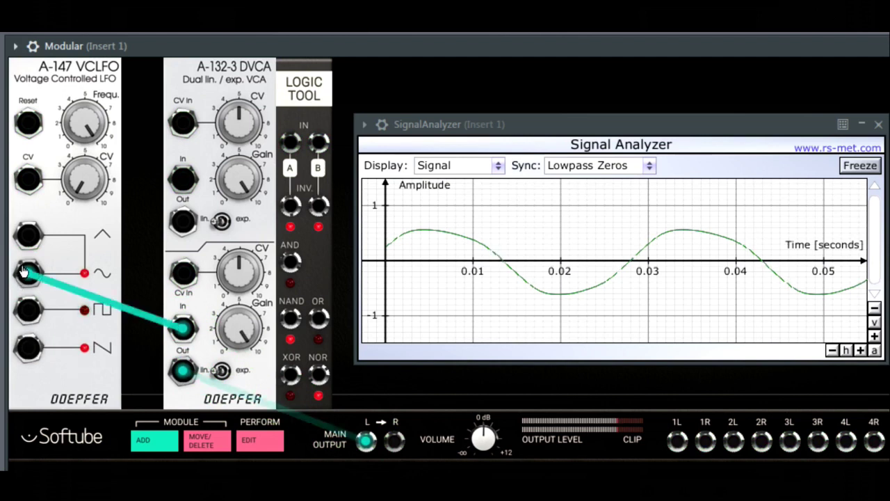
left_click_drag(28, 273, 294, 149)
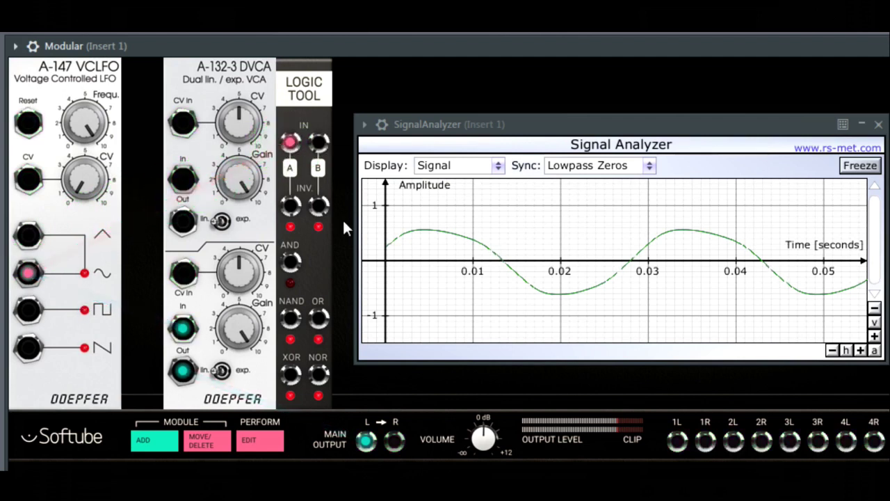
Route the Logic Tool OR output through the upper VCA to main output right, and slow the LFO.
left_click_drag(318, 319, 184, 180)
mouse_move(183, 221)
left_mouse_down()
mouse_move(239, 265)
mouse_move(364, 397)
mouse_move(394, 447)
left_mouse_up()
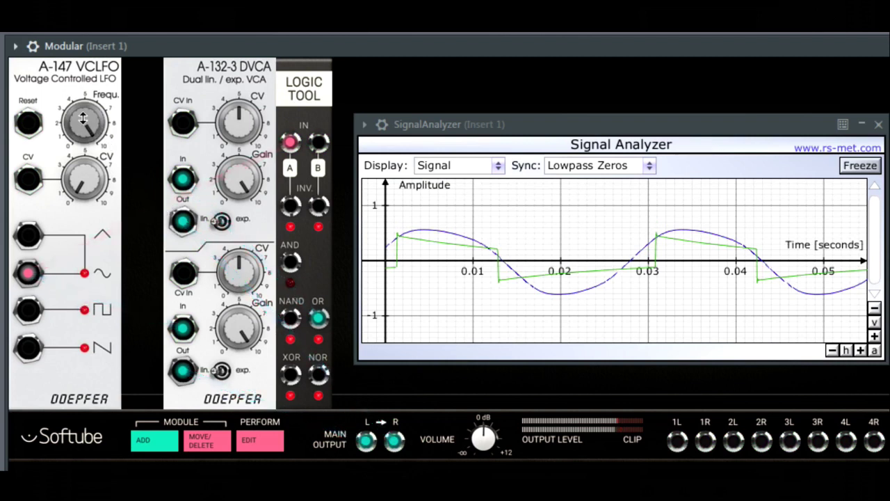
mouse_move(82, 118)
left_mouse_down()
mouse_move(101, 220)
mouse_move(109, 191)
mouse_move(100, 138)
left_mouse_up()
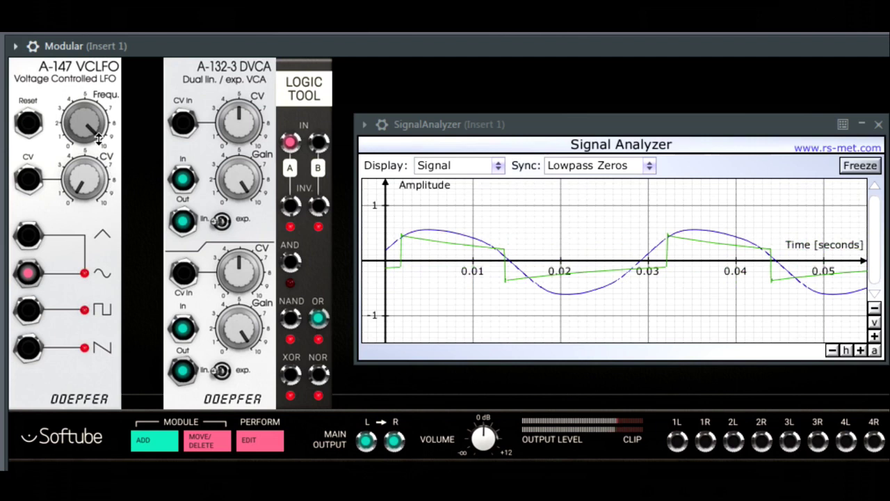
Feed the LFO sawtooth into the Logic Tool input and lower VCA, then lower the LFO frequency.
mouse_move(33, 316)
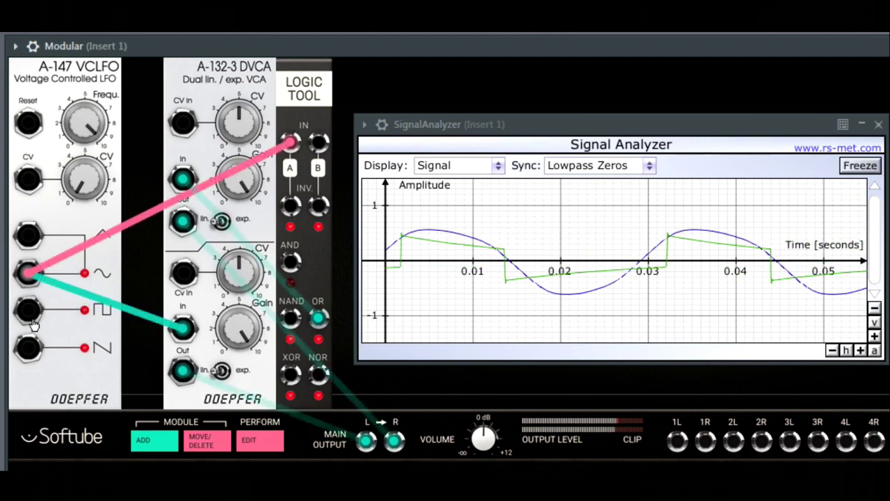
mouse_move(30, 356)
left_mouse_down()
mouse_move(295, 168)
mouse_move(290, 142)
left_mouse_up()
mouse_move(30, 348)
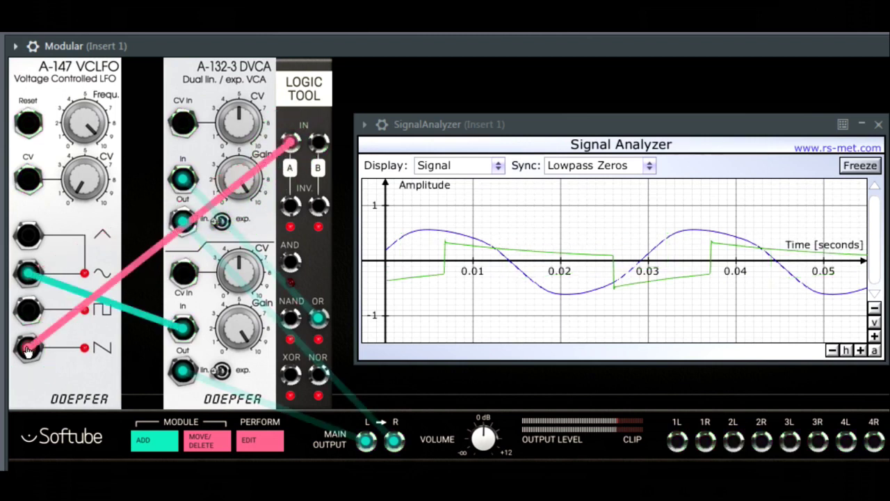
mouse_move(29, 351)
left_mouse_down()
mouse_move(62, 305)
mouse_move(181, 322)
mouse_move(182, 331)
left_mouse_up()
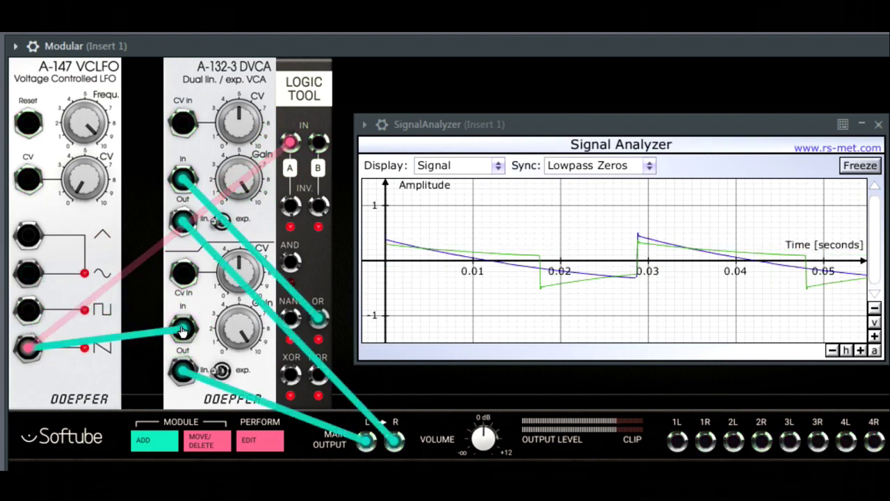
left_click_drag(86, 129, 88, 160)
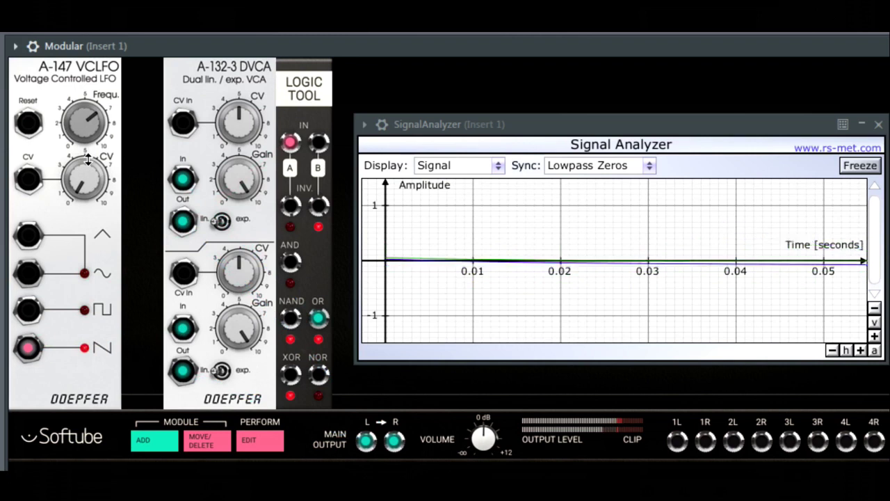
left_click_drag(88, 159, 89, 167)
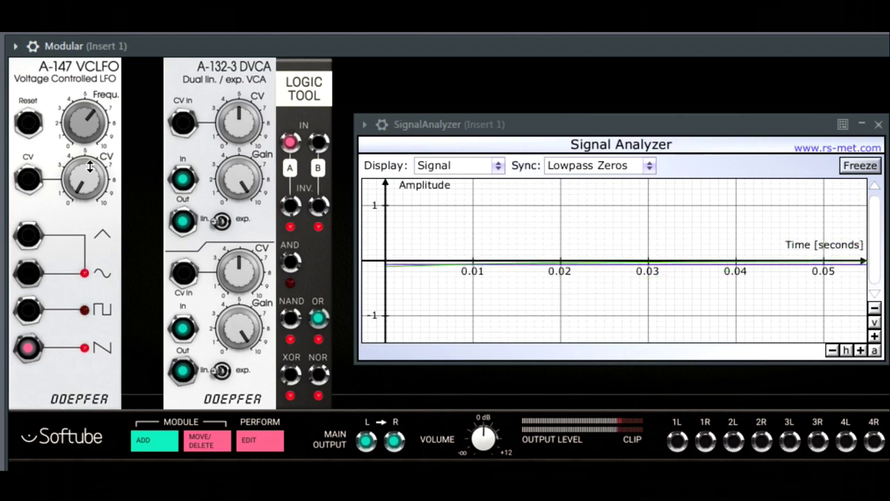
left_click_drag(89, 167, 90, 159)
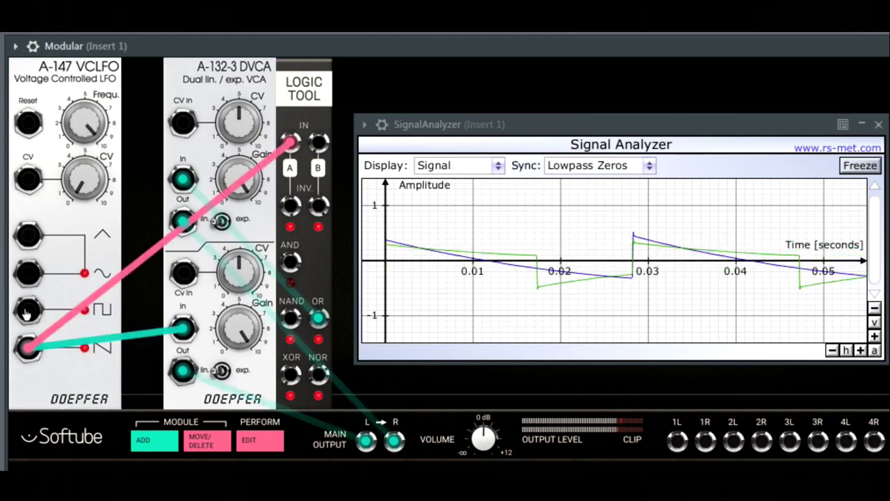
Switch to the LFO square wave into the Logic Tool and lower VCA, then retune the LFO frequency.
left_click_drag(24, 314, 289, 143)
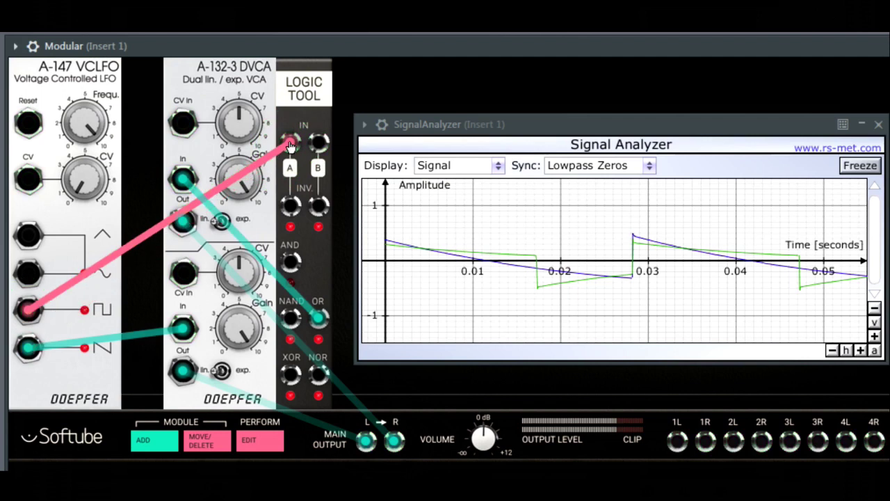
left_click_drag(29, 312, 185, 331)
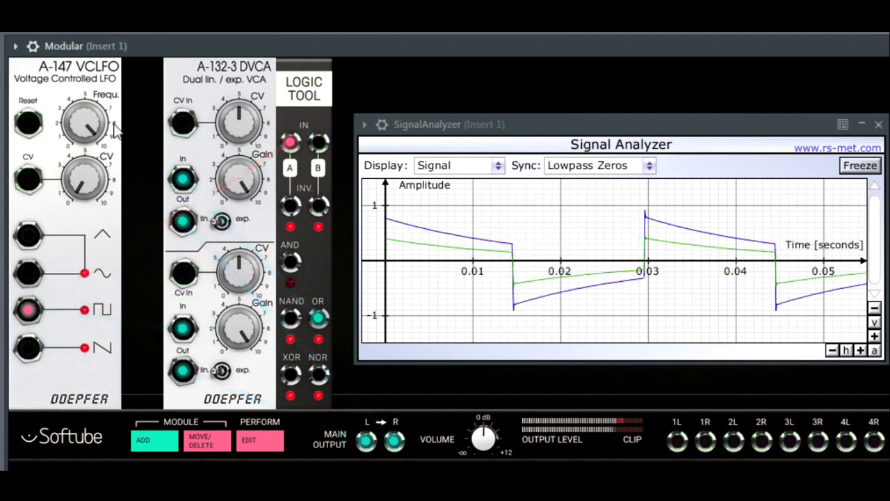
left_click_drag(87, 125, 86, 148)
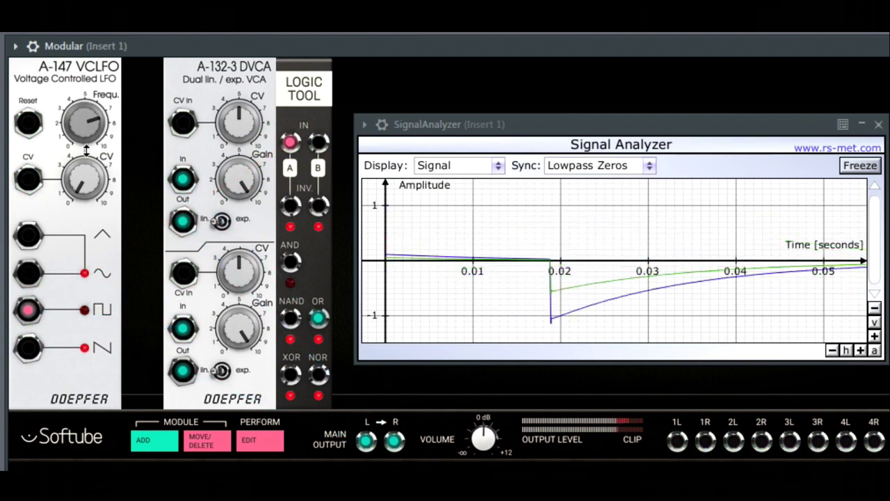
left_click_drag(87, 149, 90, 181)
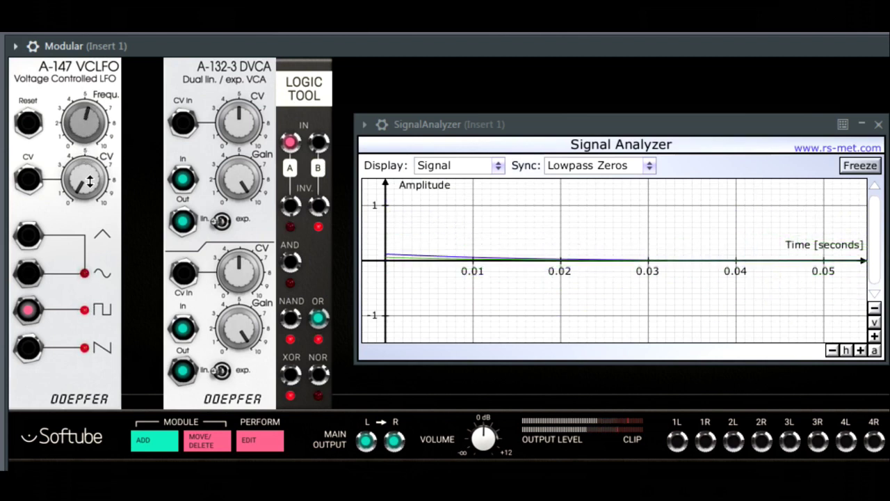
left_click_drag(97, 125, 111, 95)
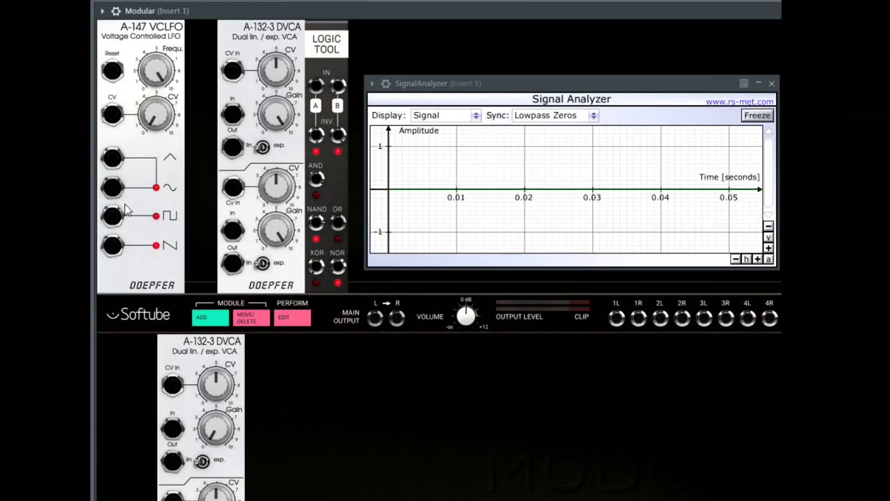
Route the LFO sine via the second VCA to main left, and the OR output via the upper VCA to main right.
left_click_drag(112, 187, 232, 230)
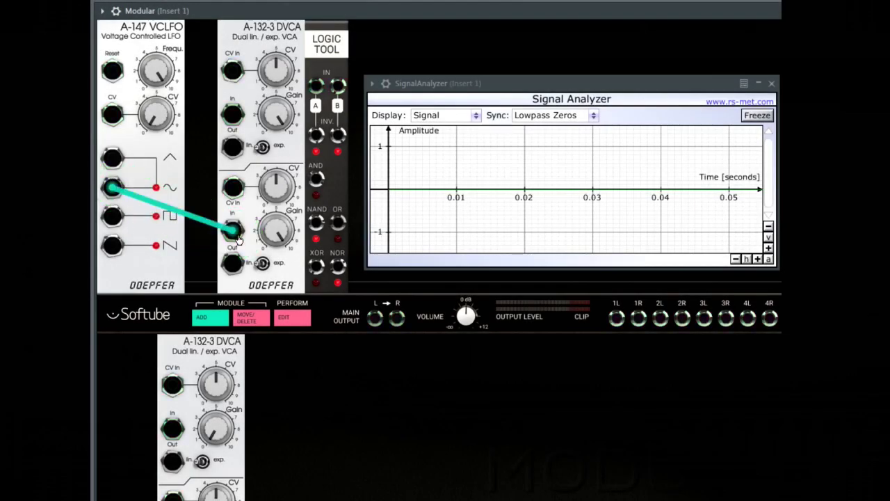
left_click_drag(236, 268, 374, 318)
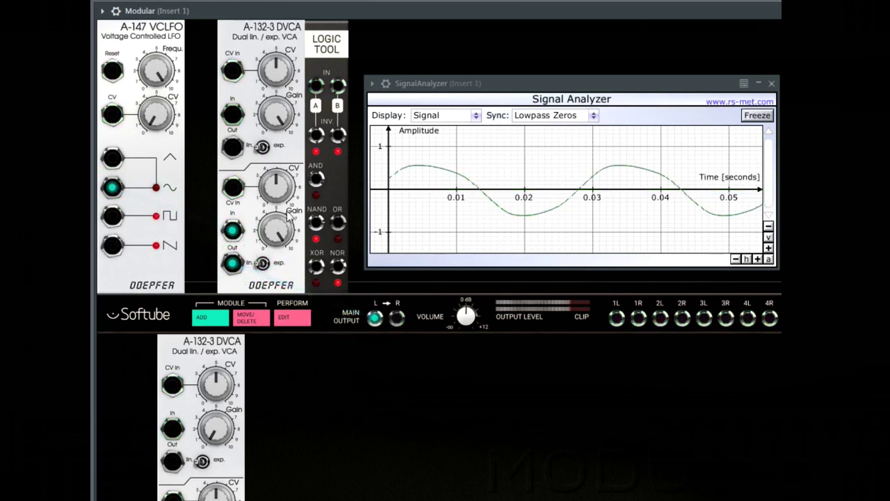
left_click_drag(341, 226, 233, 113)
left_click_drag(234, 148, 398, 319)
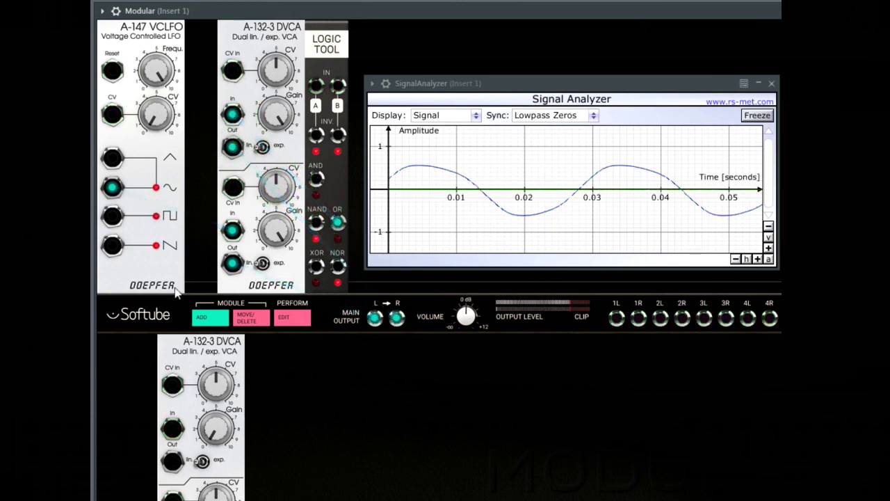
Feed the LFO sine through the third VCA into Logic Tool IN A, turning its gain down until pulses vanish.
left_click_drag(112, 187, 172, 426)
left_click_drag(173, 467, 316, 86)
left_click_drag(216, 435, 202, 387)
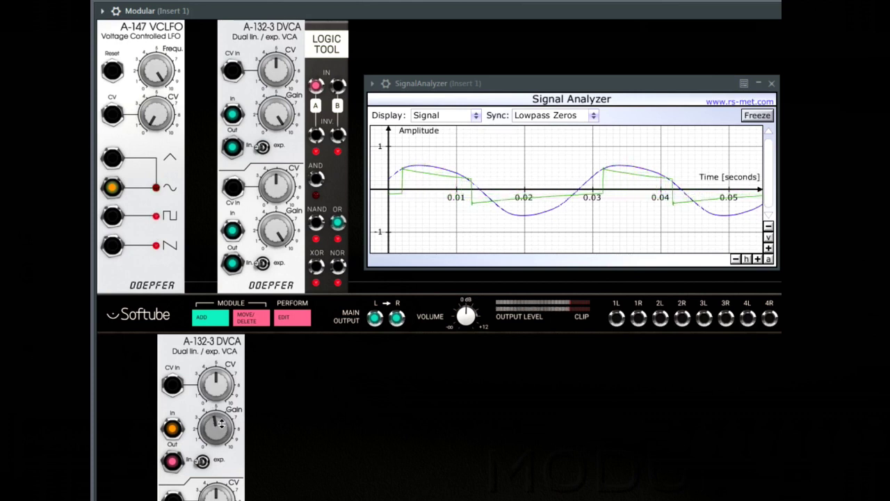
left_click_drag(211, 428, 261, 424)
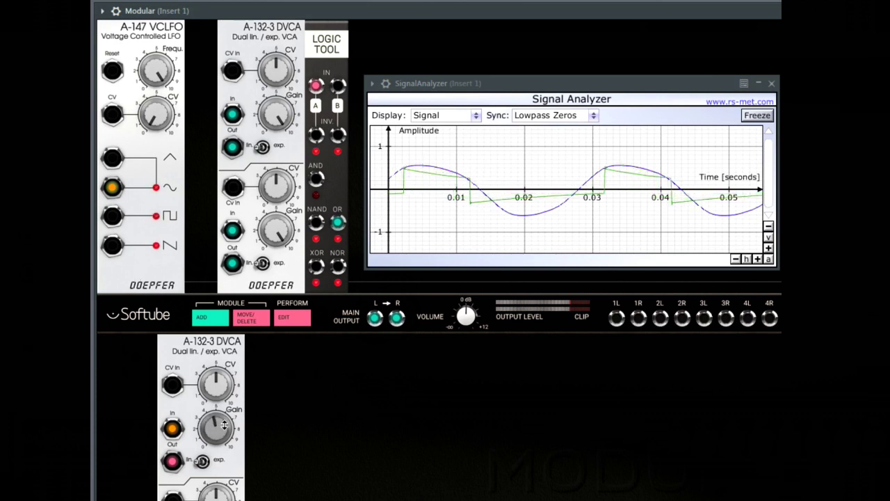
mouse_move(224, 424)
left_mouse_down()
mouse_move(249, 419)
mouse_move(202, 427)
left_mouse_up()
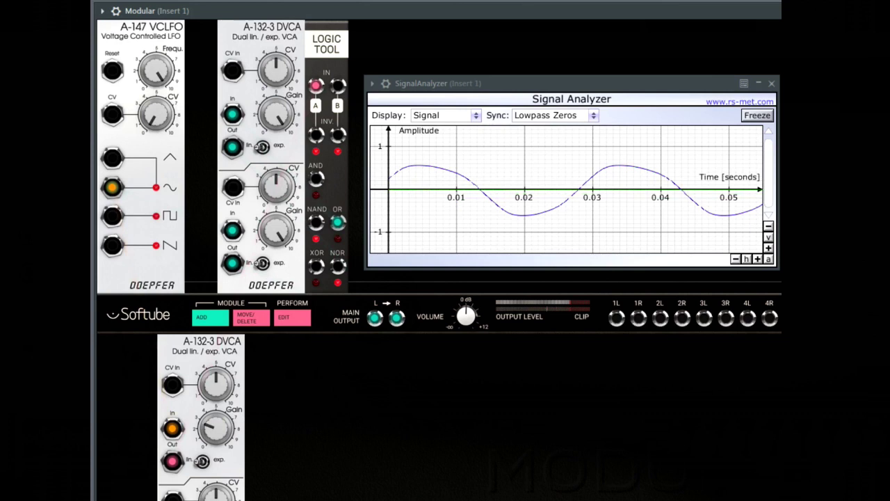